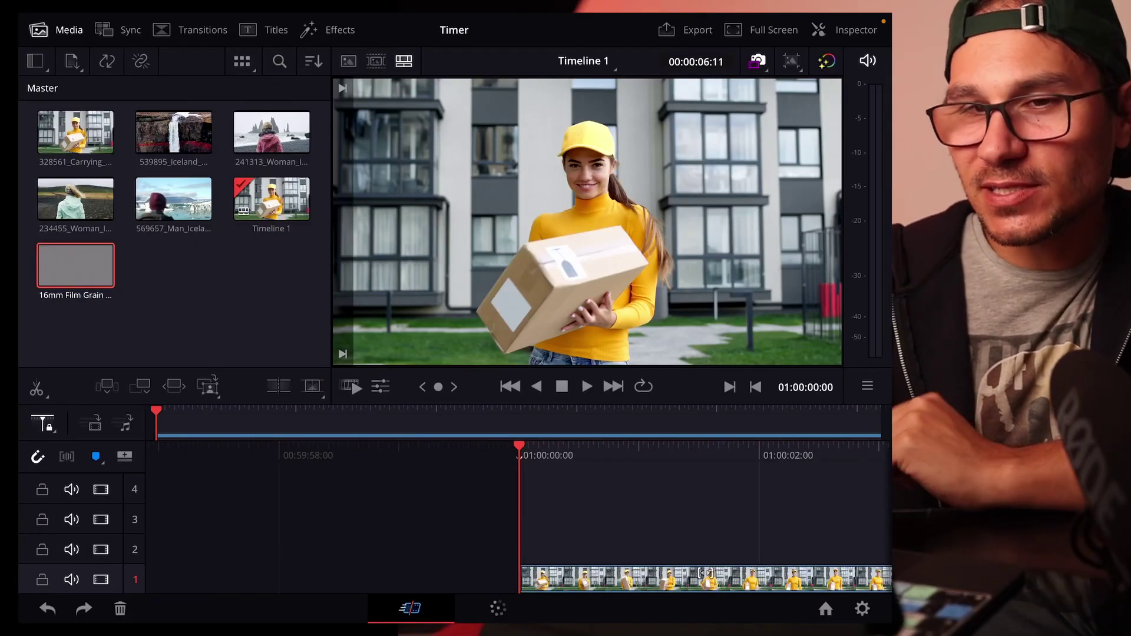
Place the 16mm Film Grain clip on V2 over the parcel clip, trimmed to end with it.
{"action": "left_click", "coordinate": [50, 310]}
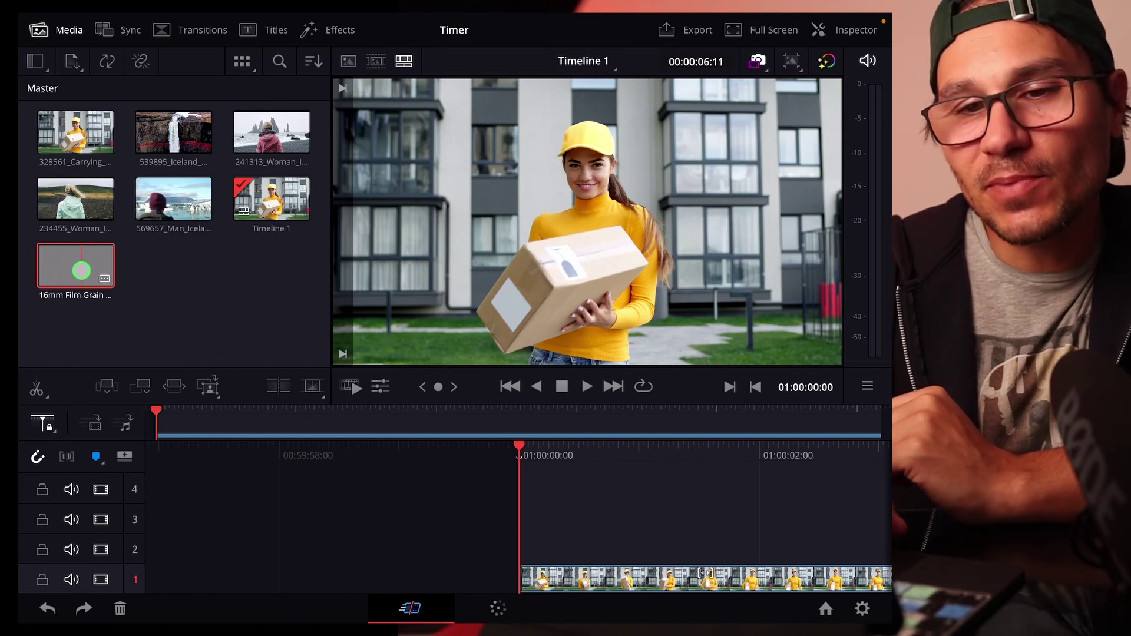
{"action": "mouse_move", "coordinate": [81, 271]}
{"action": "left_mouse_down"}
{"action": "mouse_move", "coordinate": [150, 270]}
{"action": "mouse_move", "coordinate": [508, 397]}
{"action": "mouse_move", "coordinate": [523, 522]}
{"action": "left_mouse_up"}
{"action": "left_click", "coordinate": [567, 548]}
{"action": "key", "text": "ctrl+b"}
{"action": "key", "text": "Delete"}
{"action": "left_click_drag", "start_coordinate": [367, 548], "coordinate": [518, 547]}
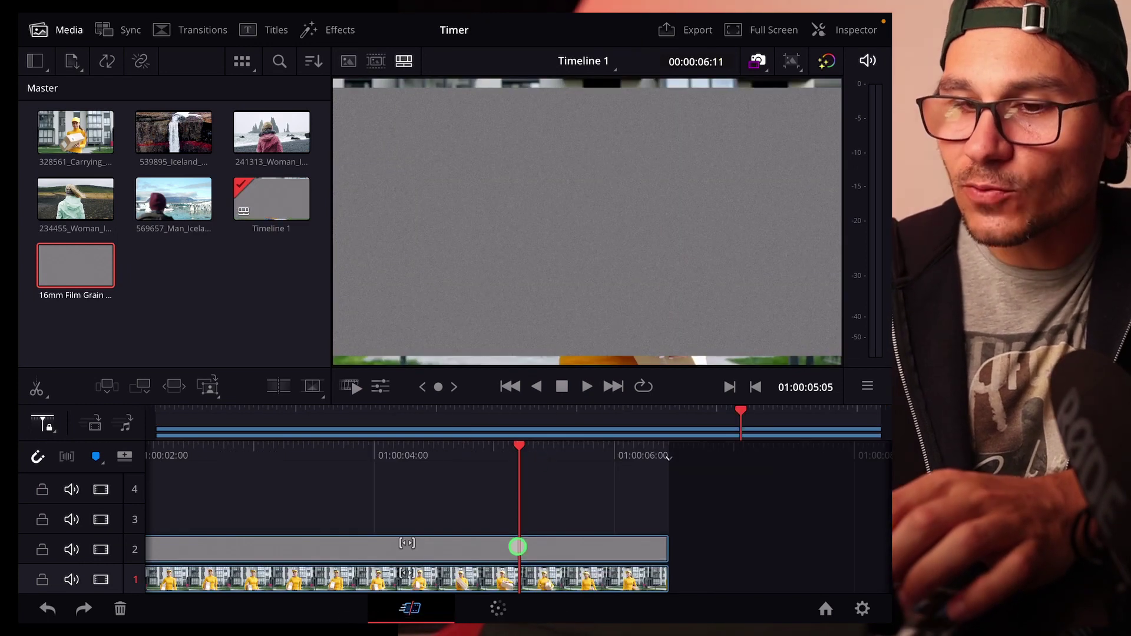
{"action": "left_click", "coordinate": [845, 30]}
Set the grain clip's Zoom to 1.150 and its Composite Mode to Overlay.
{"action": "left_click_drag", "start_coordinate": [629, 141], "coordinate": [693, 141]}
{"action": "scroll", "coordinate": [683, 157], "scroll_direction": "down", "scroll_amount": 2}
{"action": "scroll", "coordinate": [686, 158], "scroll_direction": "down", "scroll_amount": 2}
{"action": "left_click", "coordinate": [715, 271]}
{"action": "scroll", "coordinate": [710, 377], "scroll_direction": "down", "scroll_amount": 2}
{"action": "scroll", "coordinate": [709, 377], "scroll_direction": "down", "scroll_amount": 3}
{"action": "scroll", "coordinate": [711, 379], "scroll_direction": "down", "scroll_amount": 1}
{"action": "left_click", "coordinate": [676, 496]}
Set the V2 grain clip's opacity to 89.23 on the Edit page and play it back.
{"action": "left_click_drag", "start_coordinate": [676, 295], "coordinate": [720, 294]}
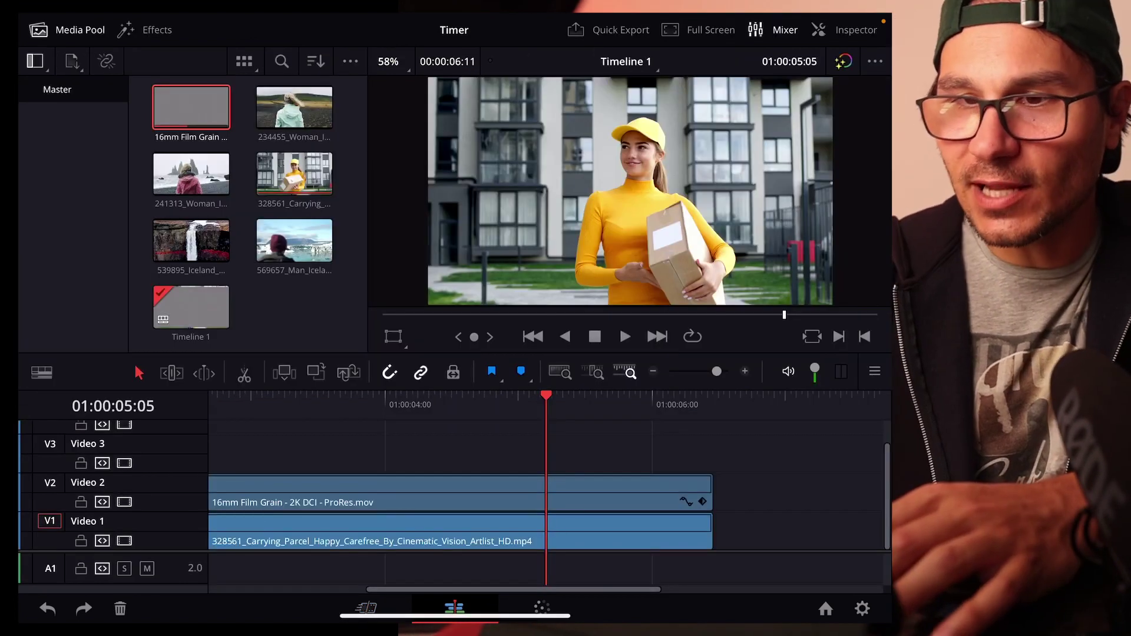
{"action": "left_click", "coordinate": [454, 609]}
{"action": "scroll", "coordinate": [629, 191], "scroll_direction": "up", "scroll_amount": 5}
{"action": "scroll", "coordinate": [630, 190], "scroll_direction": "up", "scroll_amount": 3}
{"action": "left_click", "coordinate": [380, 491]}
{"action": "left_click", "coordinate": [846, 29]}
{"action": "scroll", "coordinate": [716, 229], "scroll_direction": "down", "scroll_amount": 2}
{"action": "key", "text": "space"}
{"action": "key", "text": "space"}
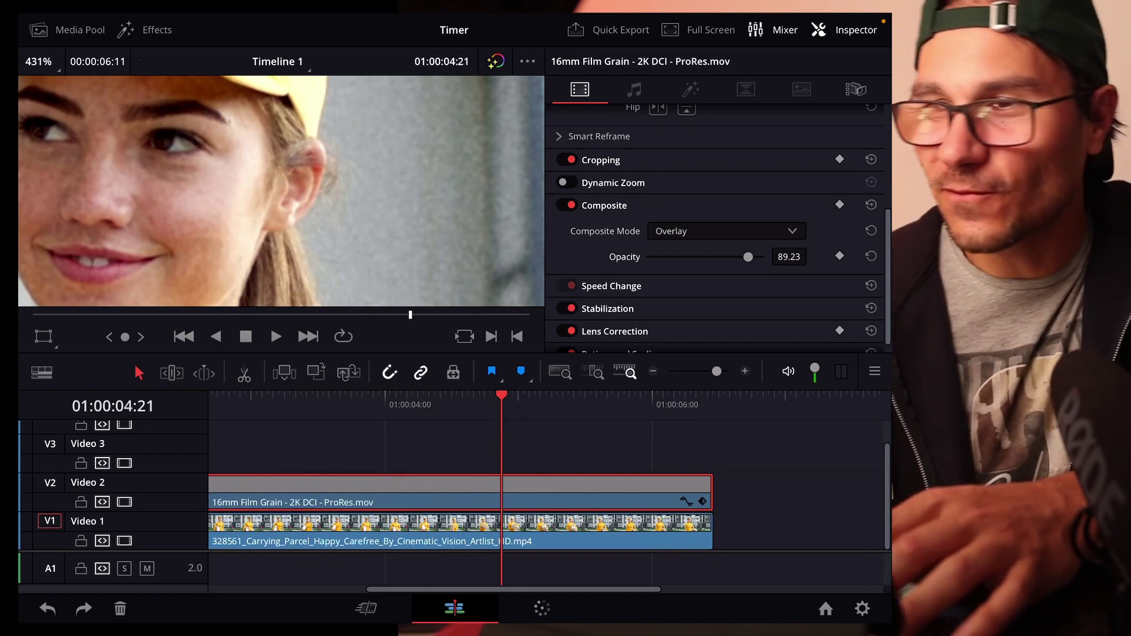
Choose Screen as the grain clip's Composite Mode in the Inspector.
{"action": "left_click", "coordinate": [725, 230]}
{"action": "left_click", "coordinate": [671, 436]}
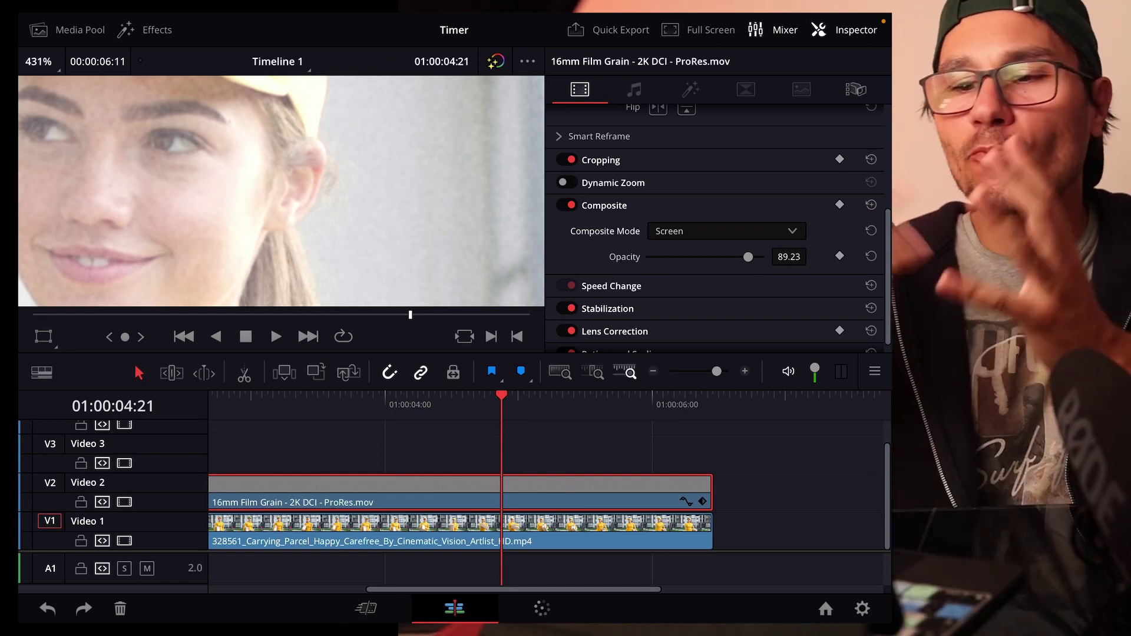